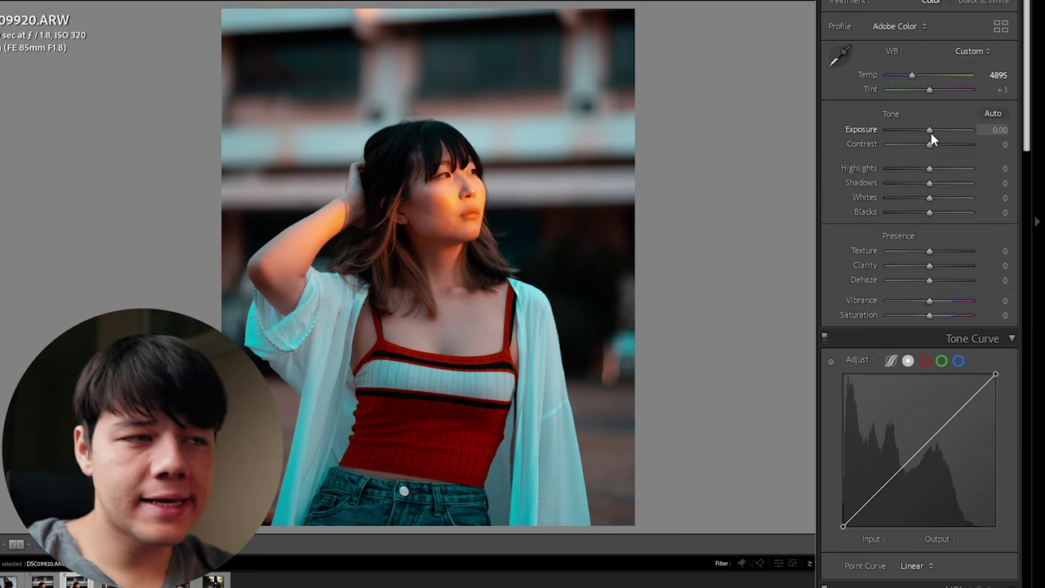
Set the portrait's Exposure to +0.26, Shadows to +32 and Highlights to −26.
drag(930, 132, 934, 134)
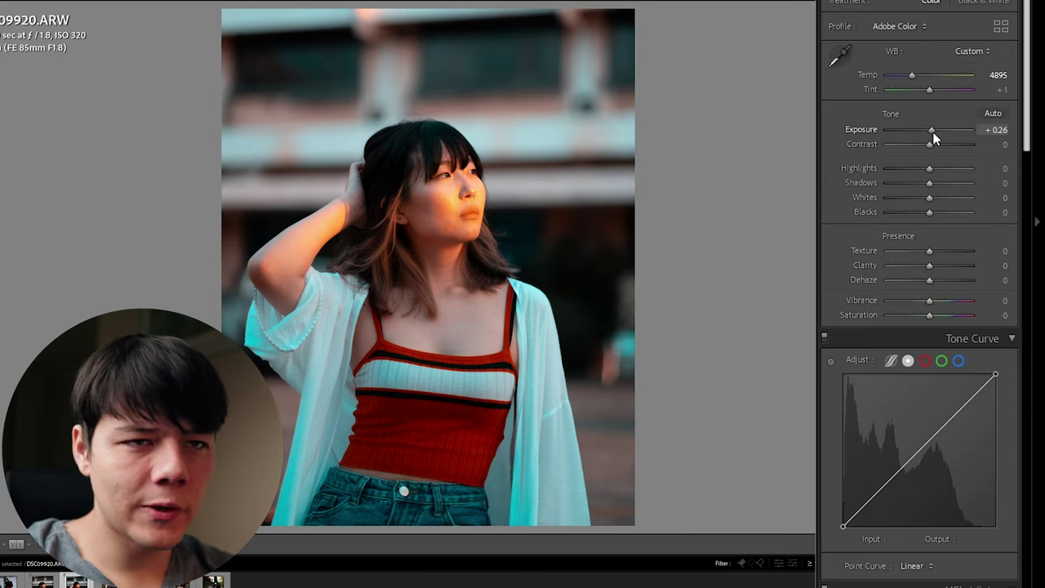
drag(932, 185, 945, 183)
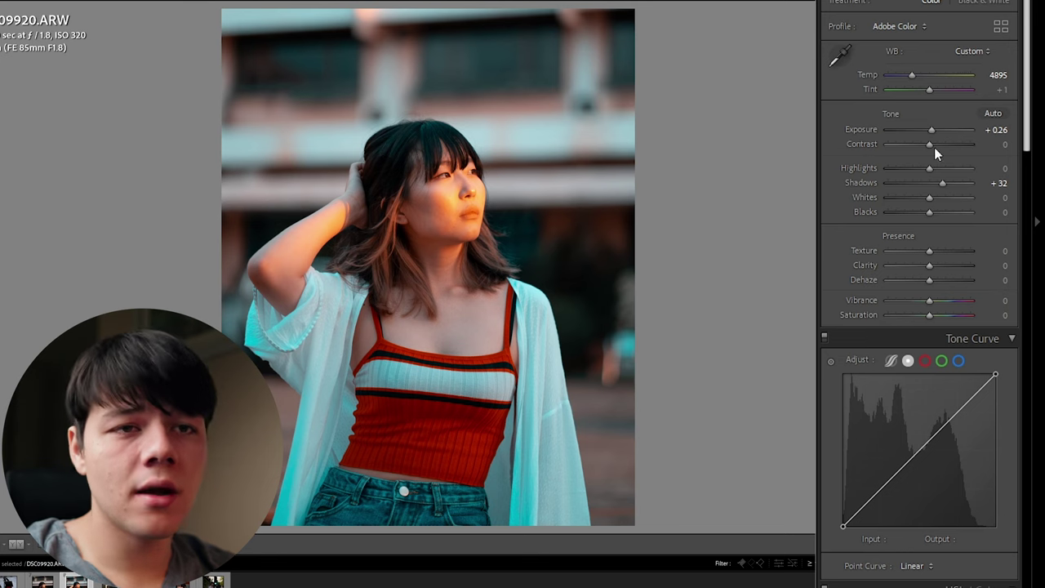
drag(932, 169, 918, 168)
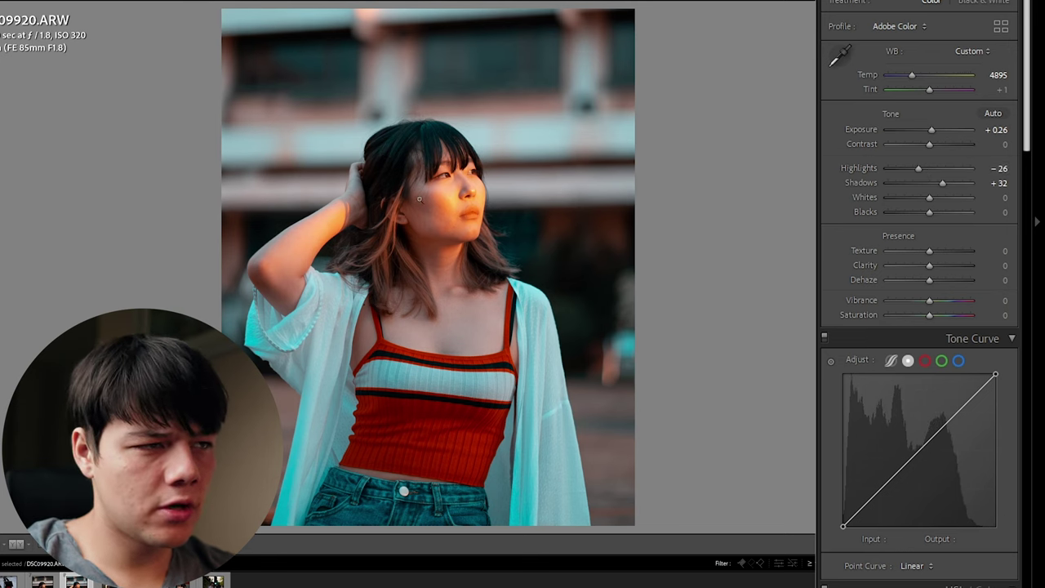
Check the face up close, and set Highlights to −32, Whites to +14 and Blacks to −12.
click(450, 212)
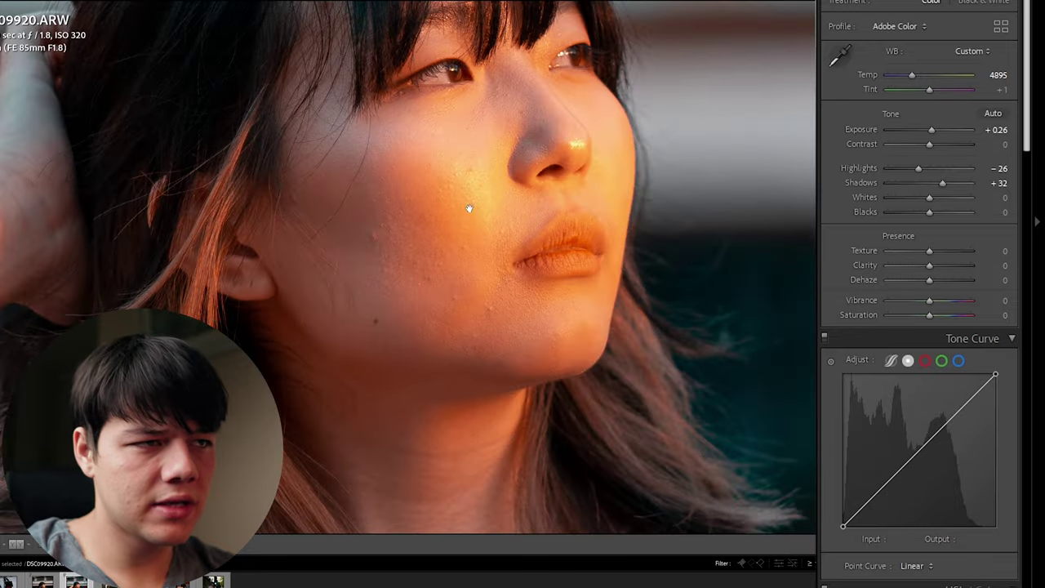
click(469, 208)
drag(921, 169, 918, 171)
mouse_move(929, 211)
mouse_down()
mouse_move(914, 209)
mouse_move(933, 196)
mouse_up()
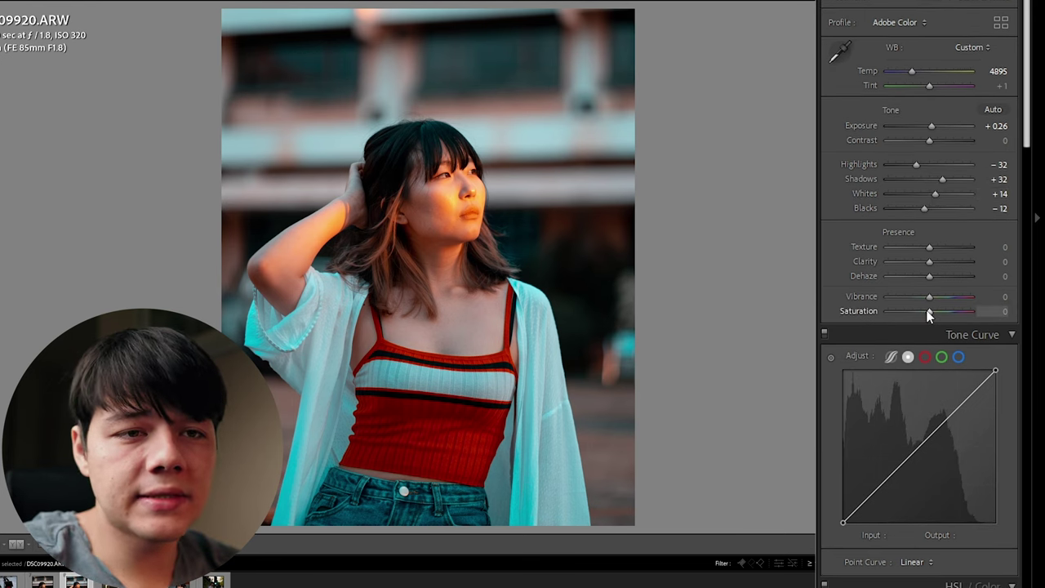
Reduce the portrait's overall Saturation to −15.
drag(928, 311, 921, 310)
click(1000, 311)
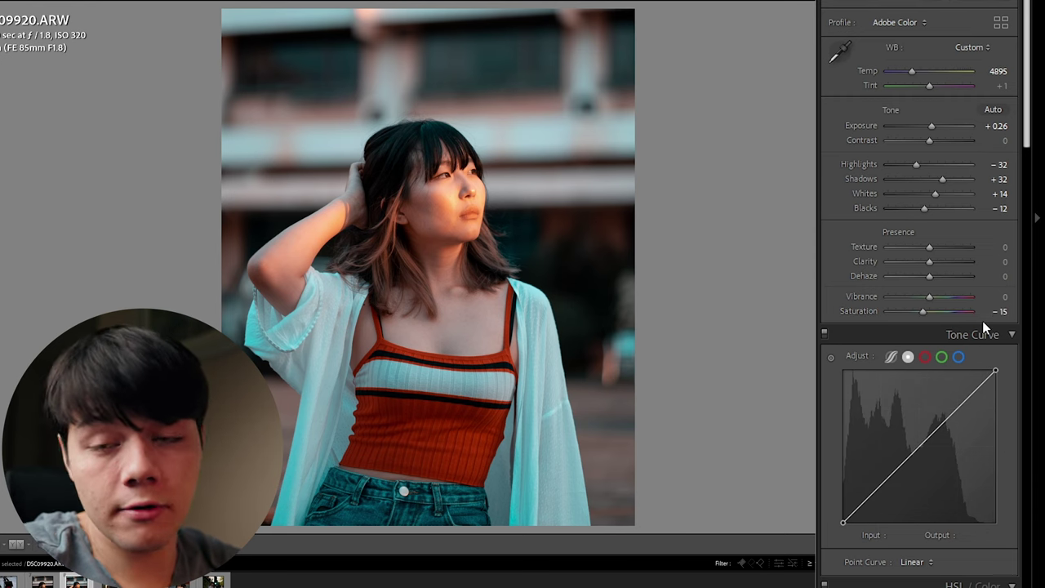
scroll(820, 404, down, 3)
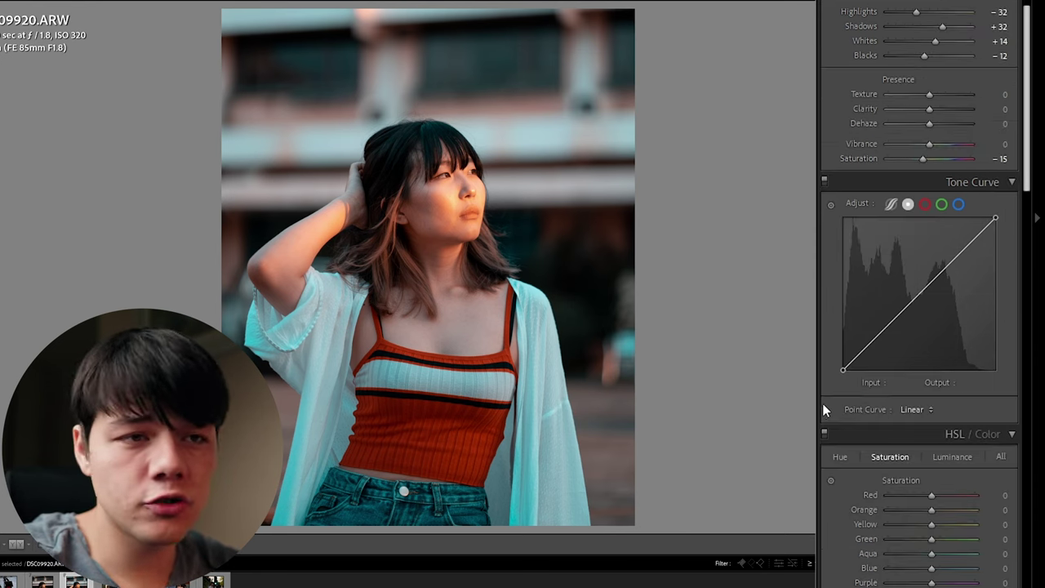
scroll(820, 405, up, 3)
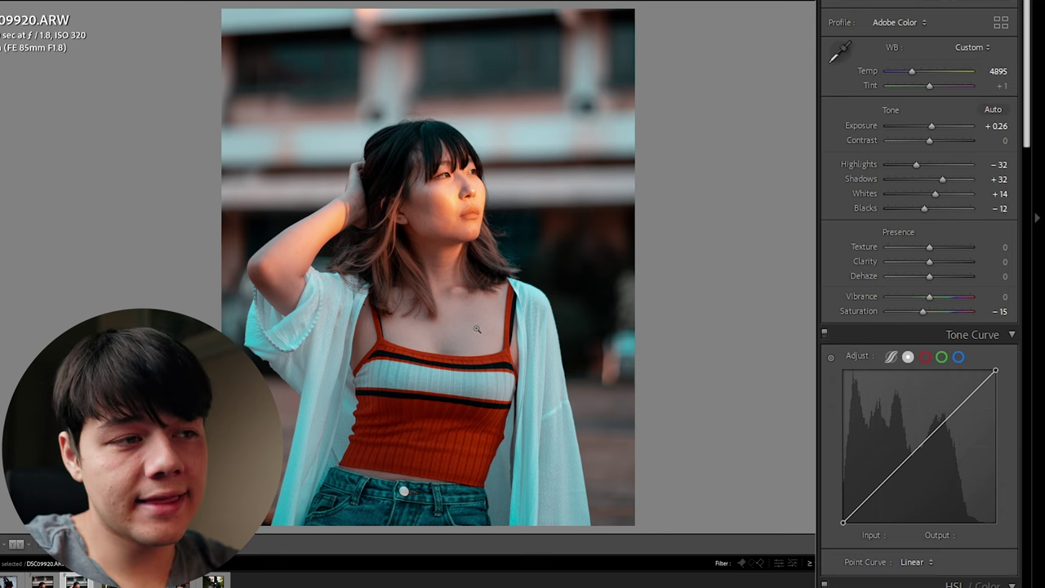
Try a strong Orange saturation boost in the HSL adjustments and reset it.
scroll(829, 383, down, 5)
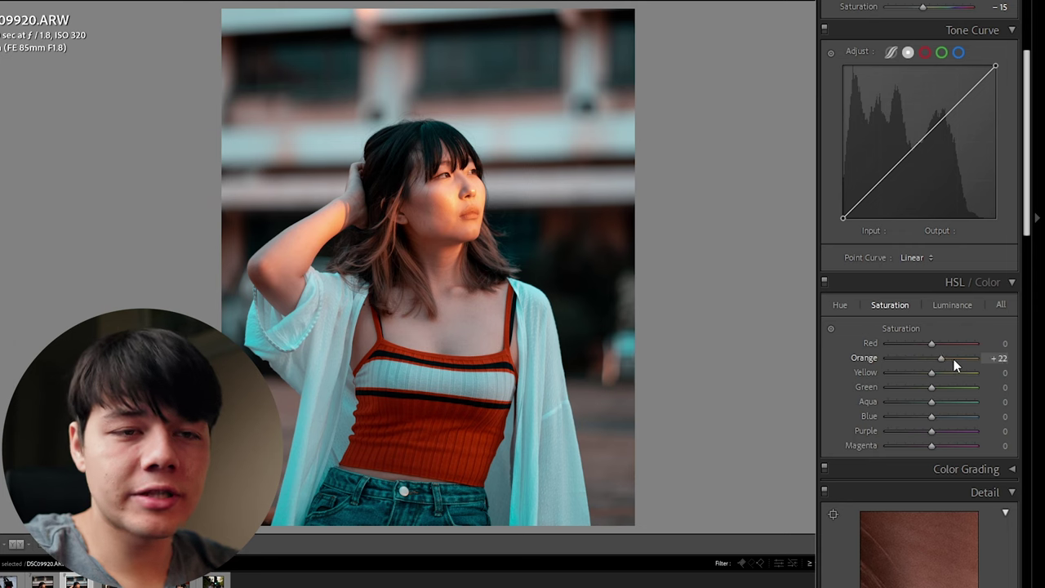
drag(952, 358, 1025, 359)
double_click(973, 360)
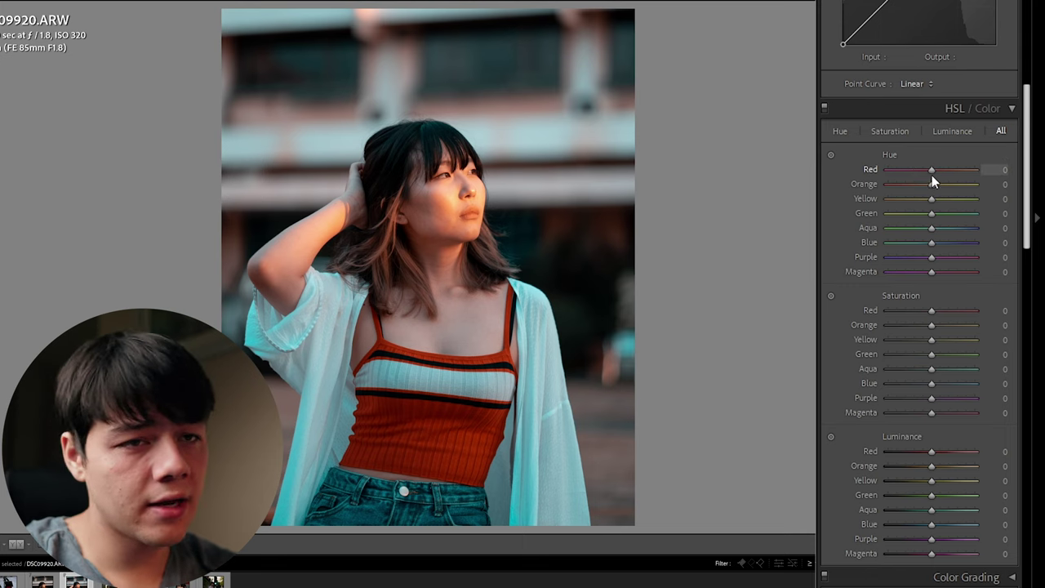
Display all HSL adjustments together and set the Hue to Red −30, Orange −2 and Yellow −20.
drag(931, 170, 906, 165)
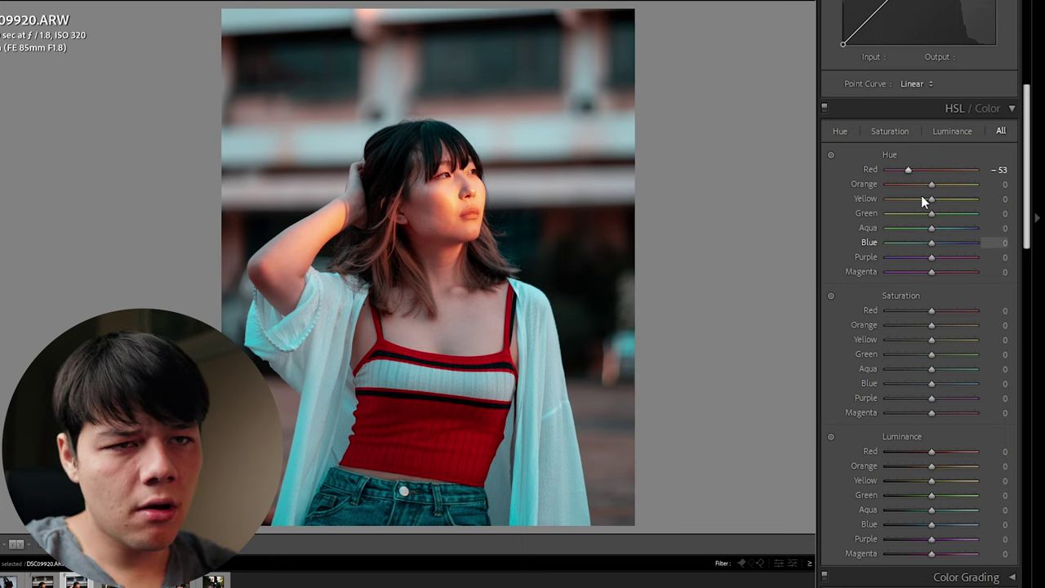
drag(927, 188, 912, 168)
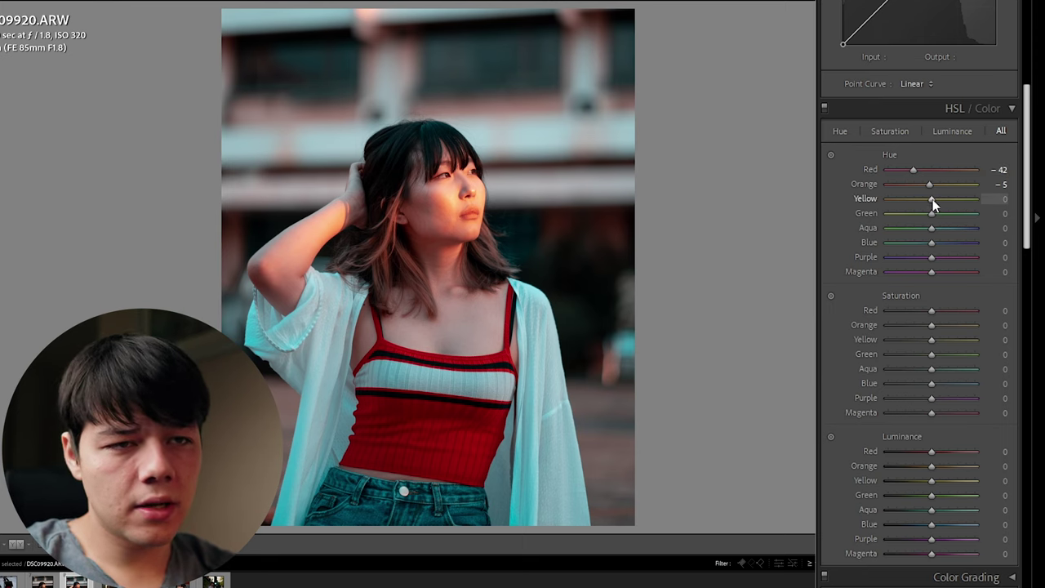
mouse_move(931, 198)
mouse_down()
mouse_move(920, 200)
mouse_move(932, 188)
mouse_up()
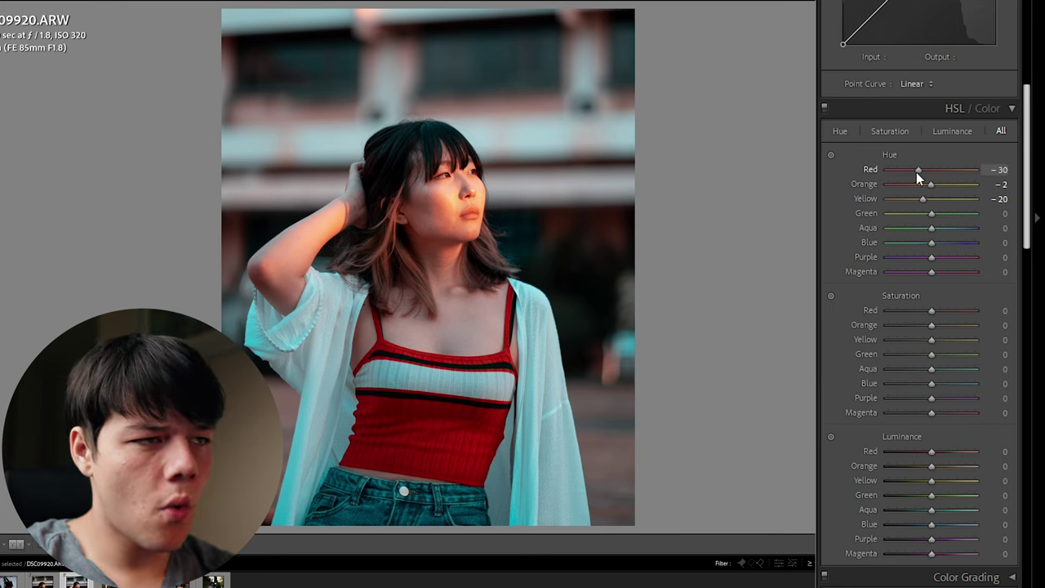
Set the HSL Saturation to Red +57, Orange +22 and Yellow −43.
scroll(873, 253, down, 2)
scroll(882, 294, up, 2)
mouse_move(931, 310)
mouse_down()
mouse_move(968, 304)
mouse_move(942, 322)
mouse_up()
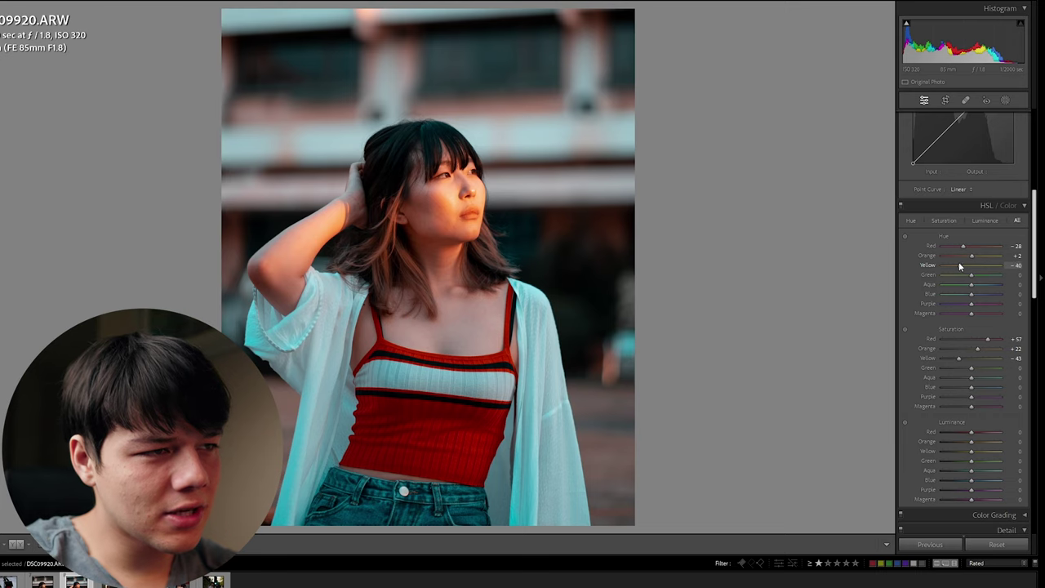
Refine the skin tones on the zoomed-in face by setting the Hue to Red −27, Orange −2 and Yellow −35.
drag(959, 264, 961, 264)
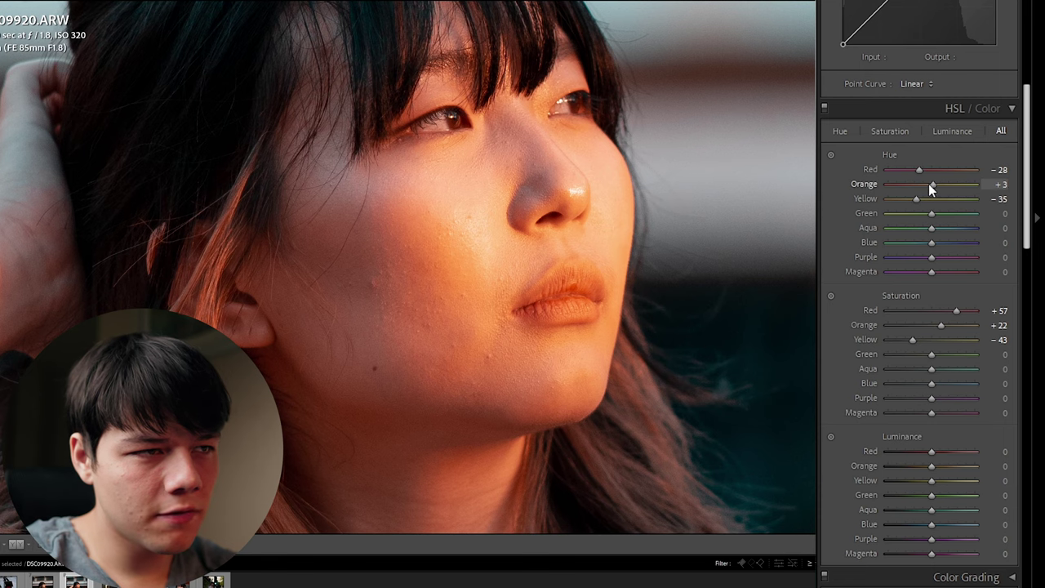
drag(928, 183, 927, 181)
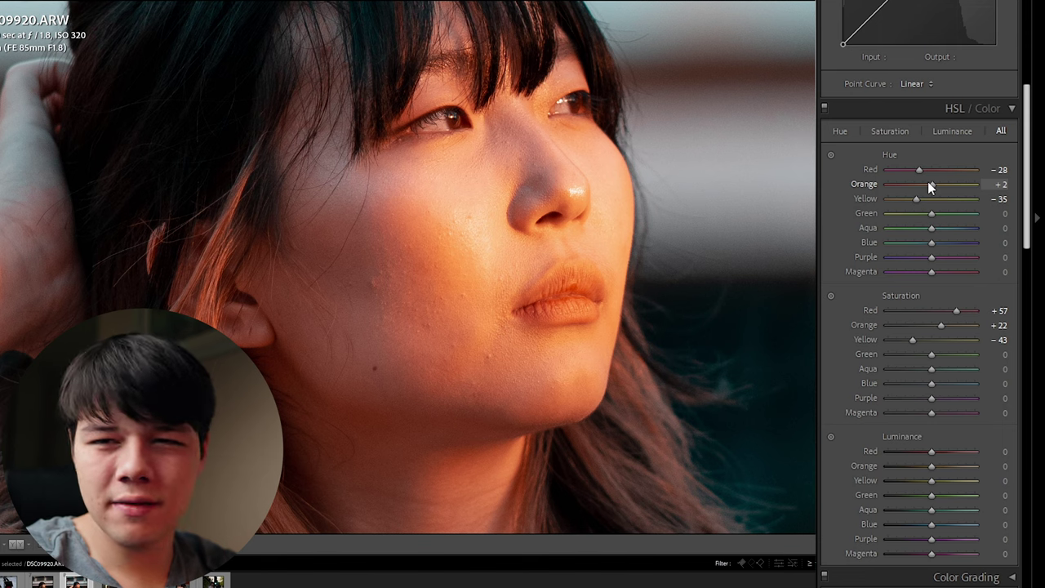
drag(929, 187, 926, 186)
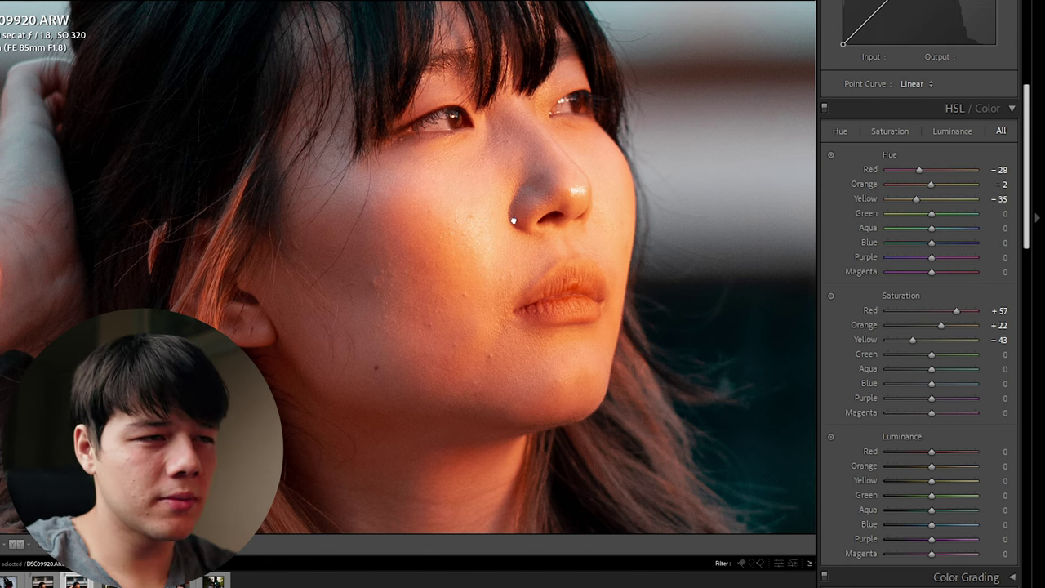
click(516, 220)
click(921, 169)
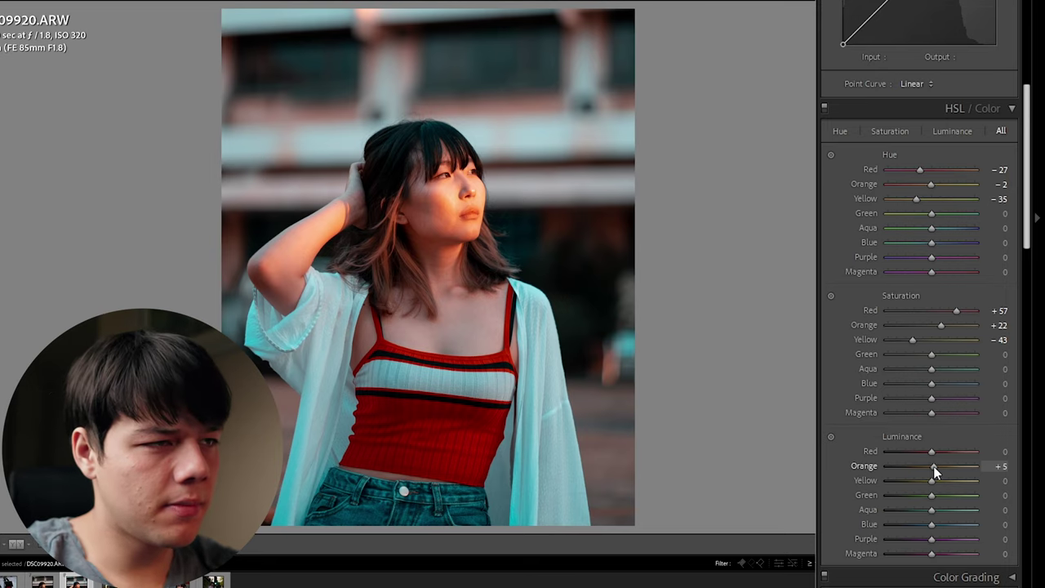
Brighten the skin by setting the HSL Luminance to Red +13, Orange +20 and Yellow +7.
drag(933, 466, 939, 454)
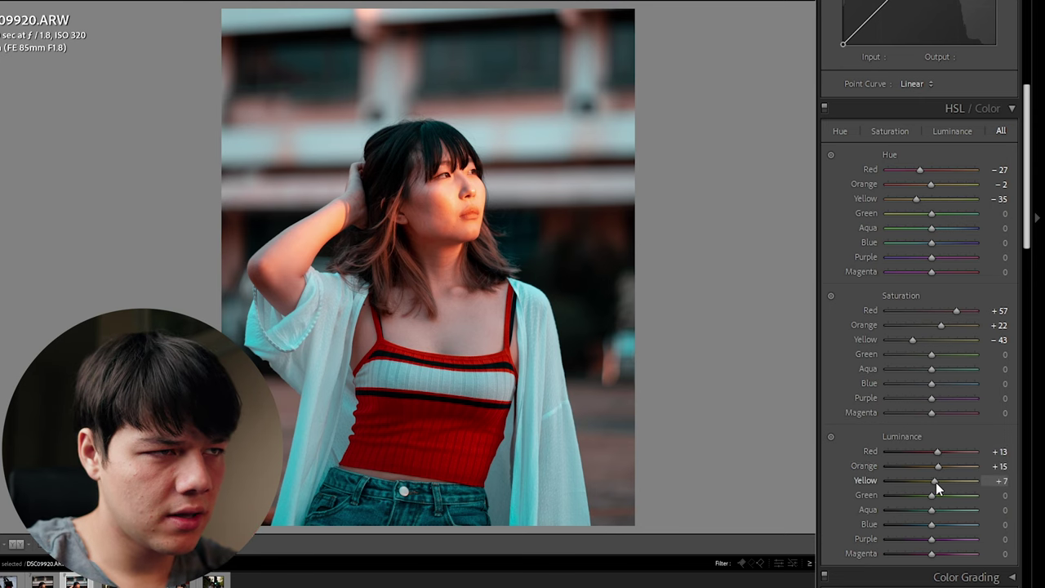
drag(941, 466, 944, 466)
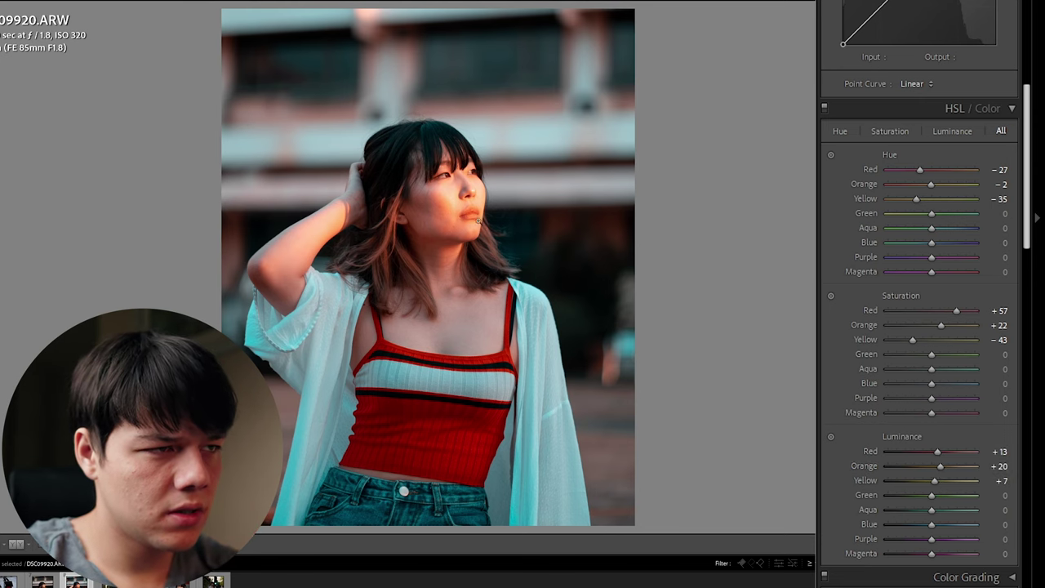
Switch the HSL/Color adjustments off and on repeatedly to compare the portrait with and without them.
click(901, 207)
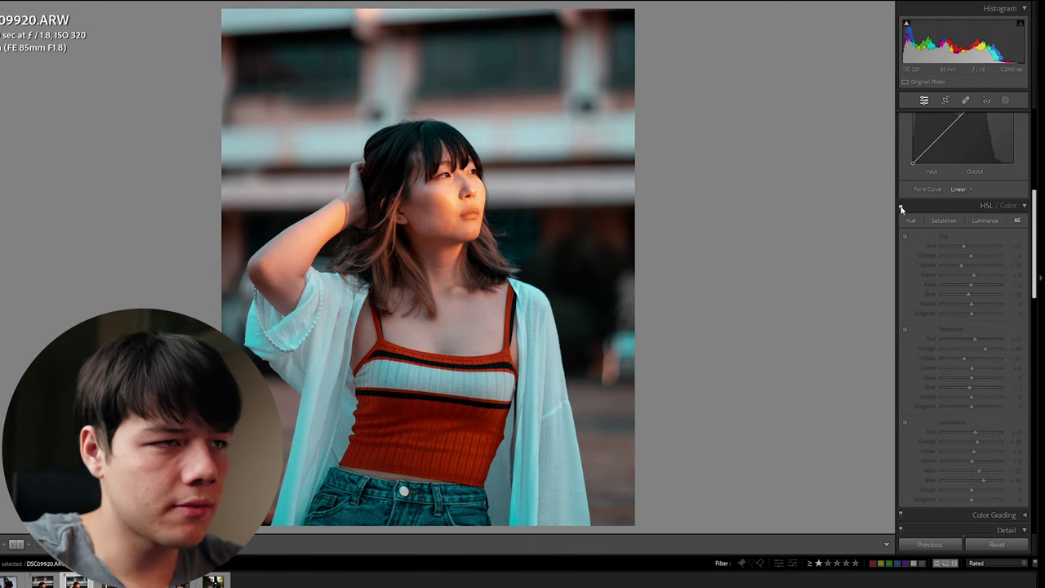
click(901, 206)
click(901, 207)
click(901, 206)
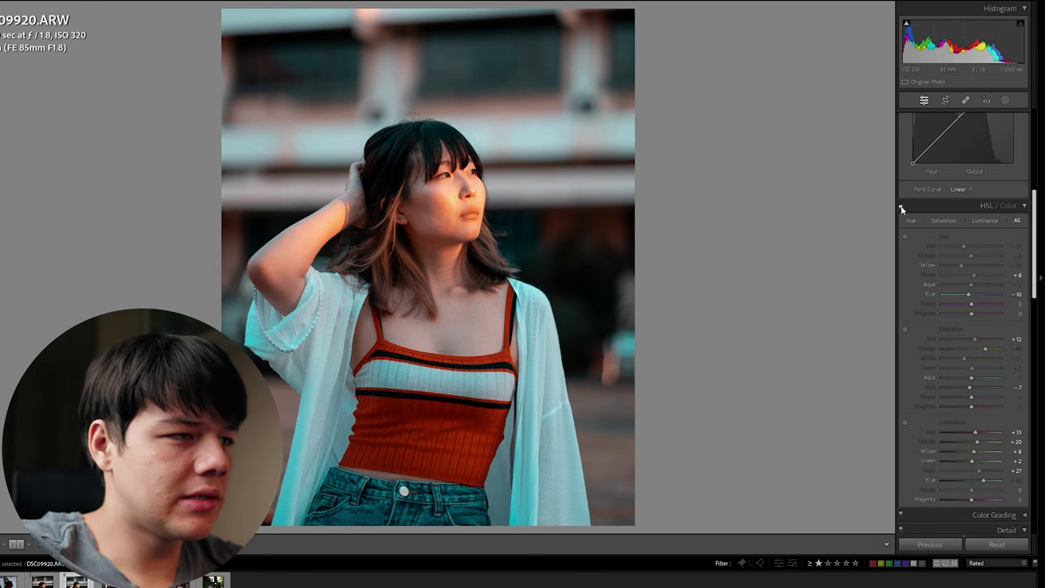
click(901, 207)
click(901, 207)
click(901, 206)
click(901, 207)
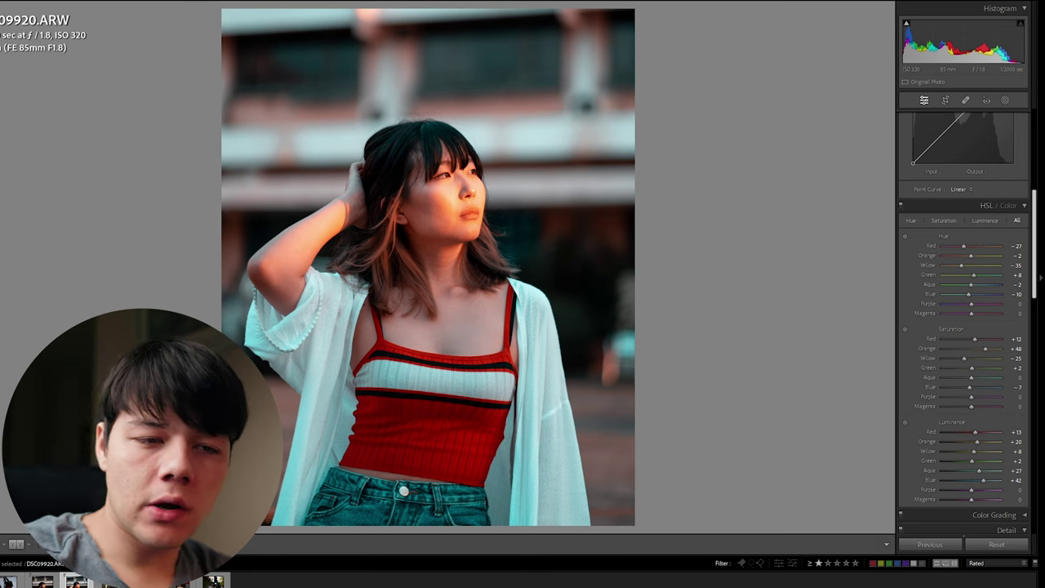
Add the other filmstrip photos to the selection and synchronize the portrait's develop settings to them with the preset checkboxes.
ctrl+click(13, 581)
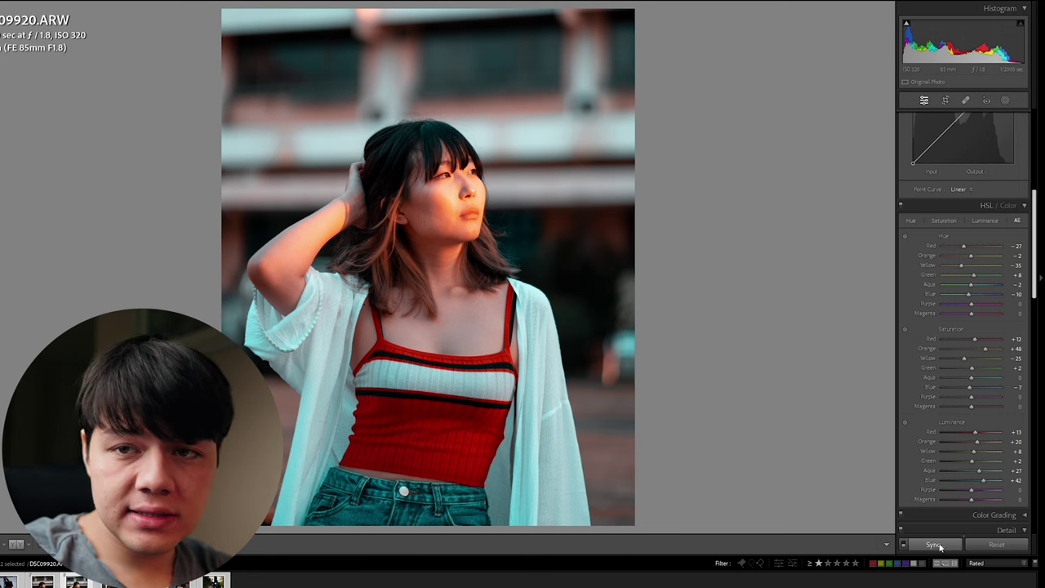
click(935, 545)
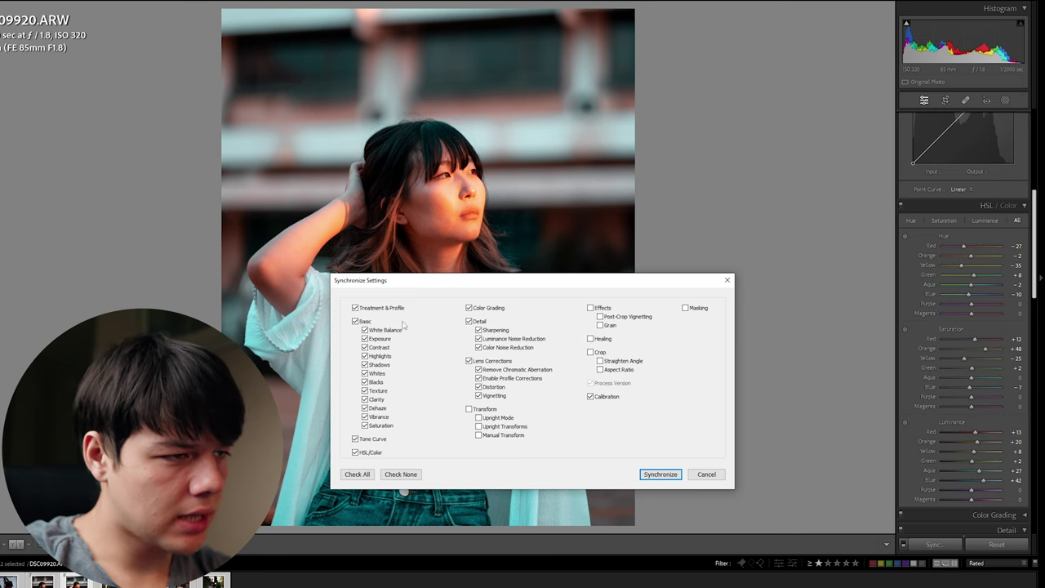
click(661, 473)
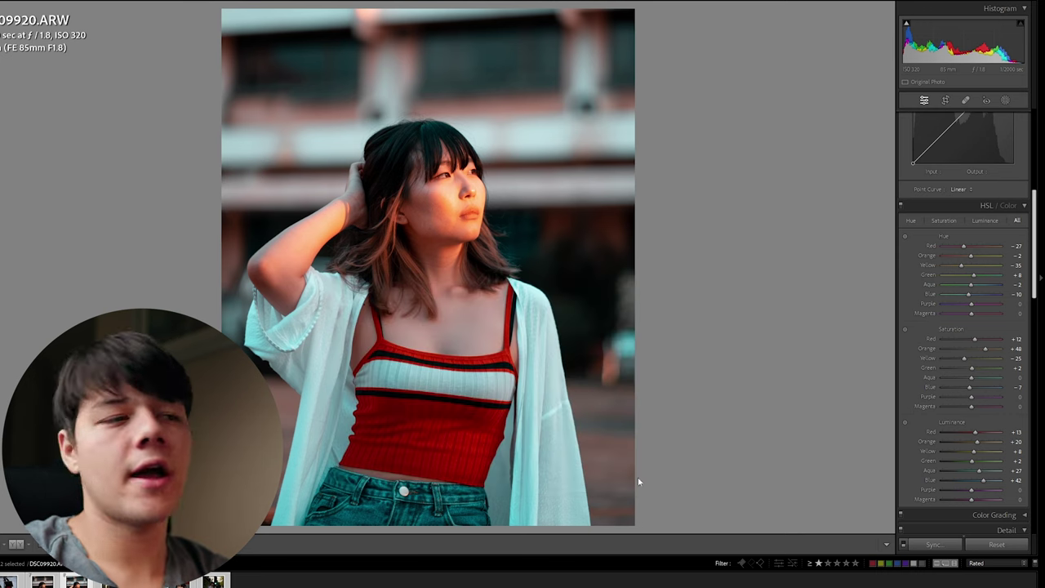
Go through the synchronized photos one after another to examine how the edit looks on each.
key(Right)
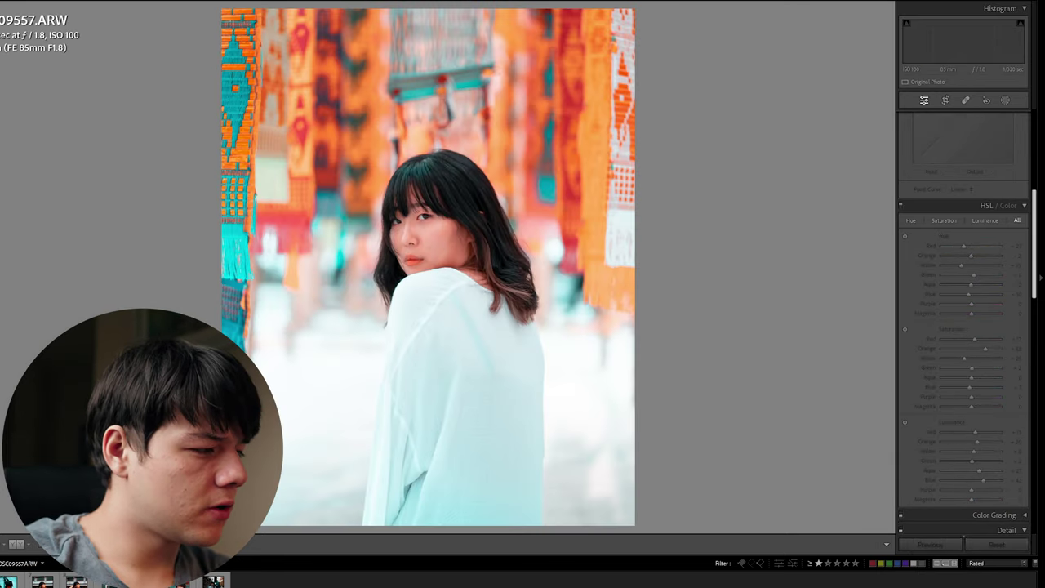
key(Right)
key(Right)
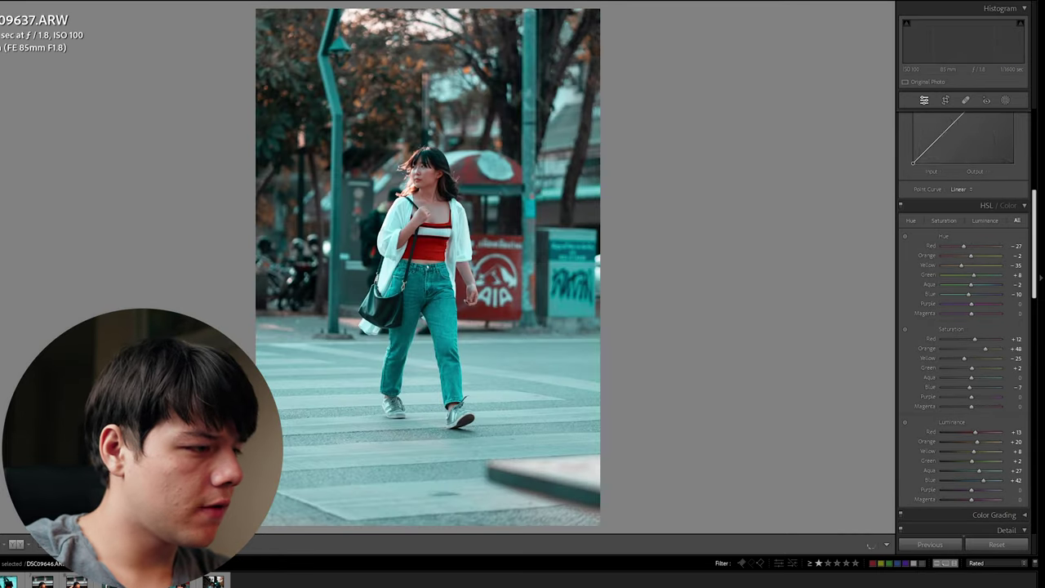
key(Right)
key(Right)
key(Right)
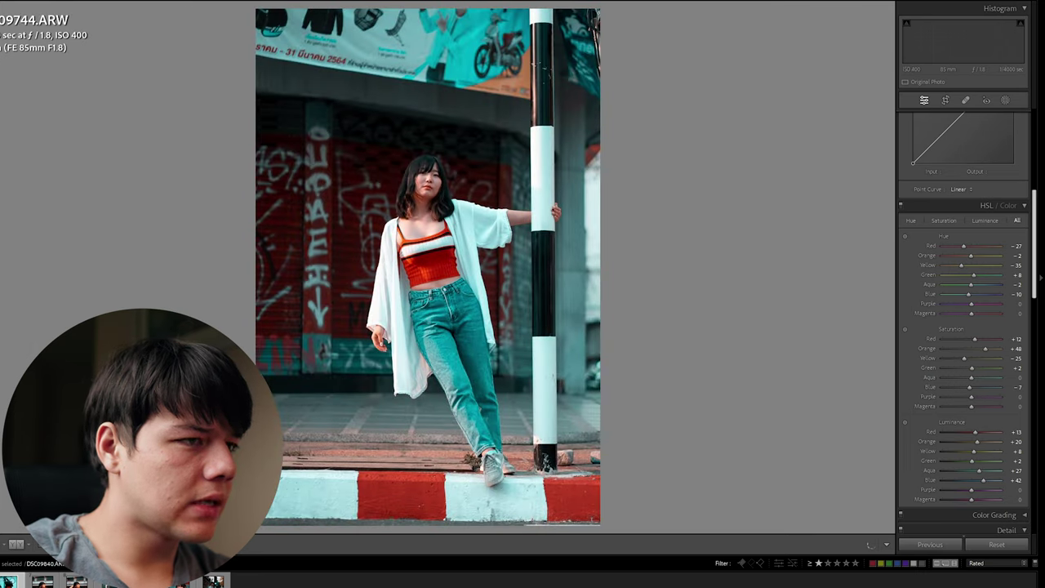
key(Right)
key(Right)
key(Right)
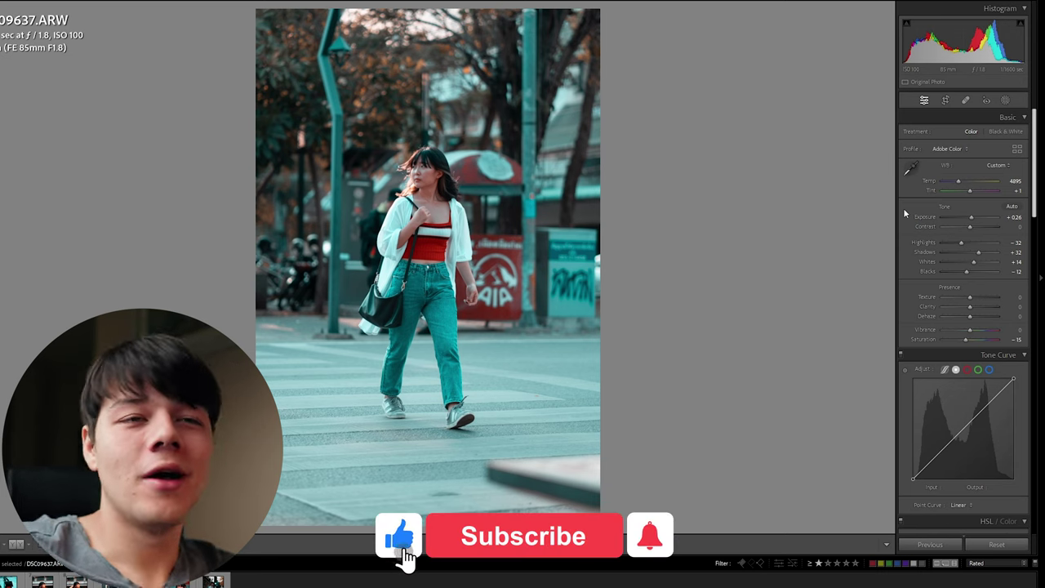
Warm the crosswalk photo DSC09637 by setting its white balance Temp to 6123.
drag(958, 181, 964, 185)
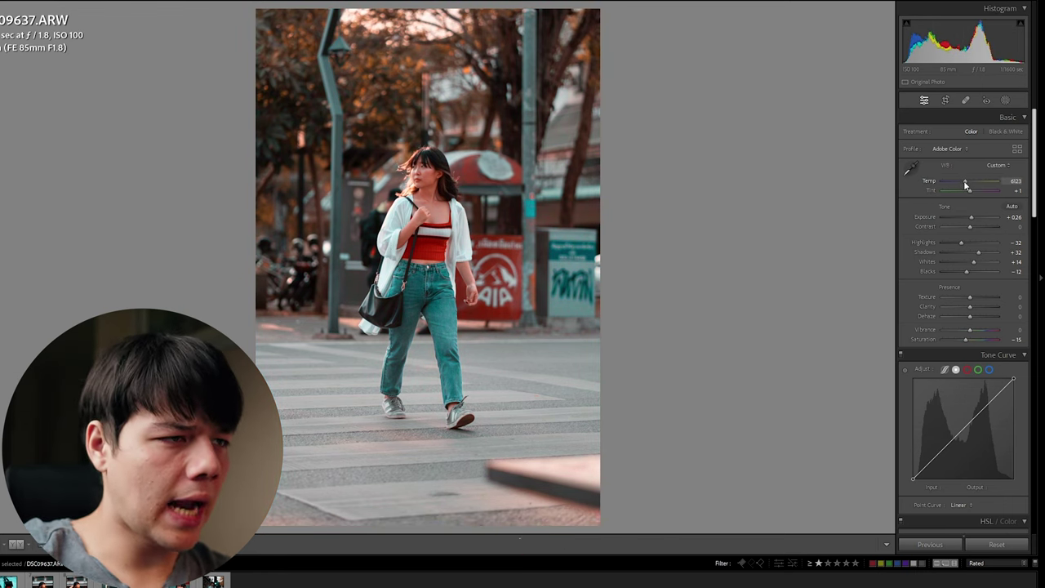